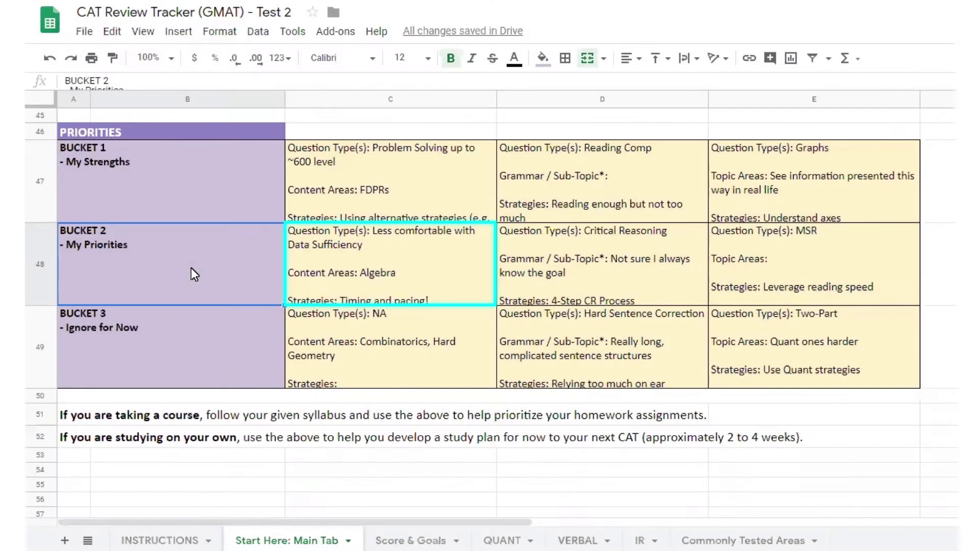
Check the Bucket 2 Quant priorities in C48, then go to Atlas's CAT assessment reports page.
key("Right")
key("Right")
key("Right")
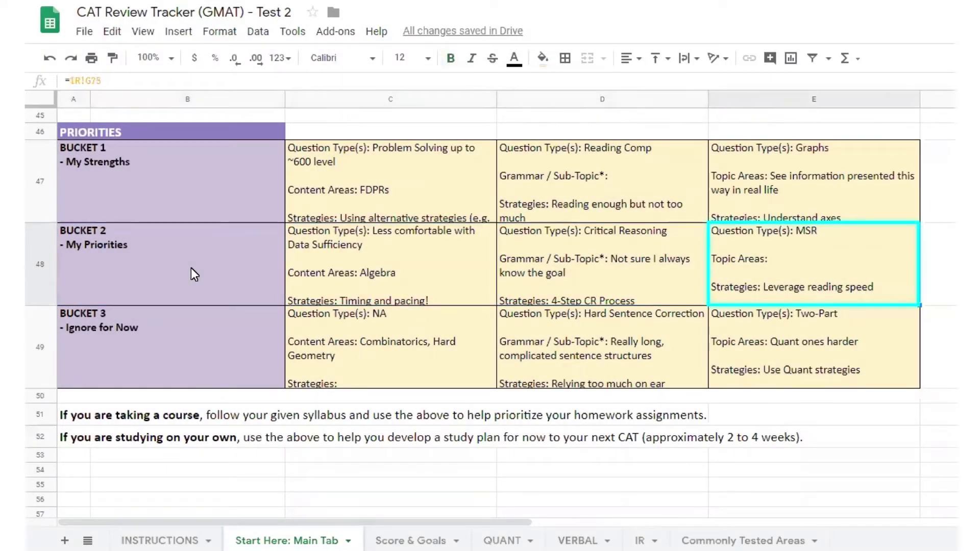
key("Left")
key("Left")
key("Left")
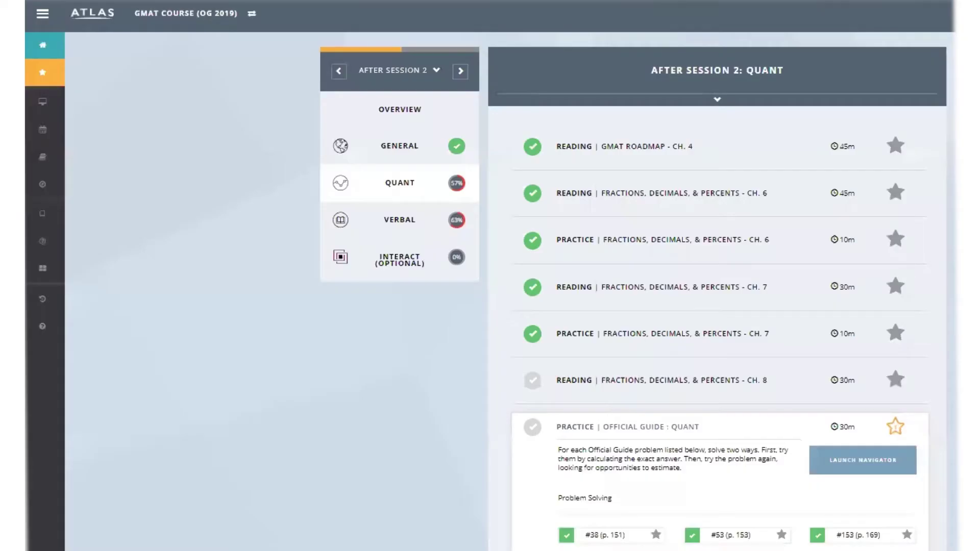
left_click(40, 111)
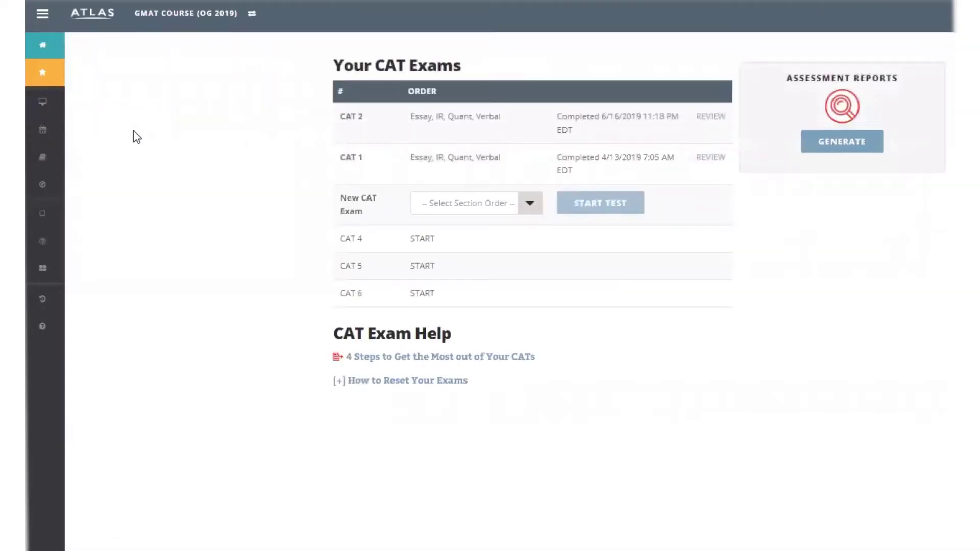
left_click(838, 148)
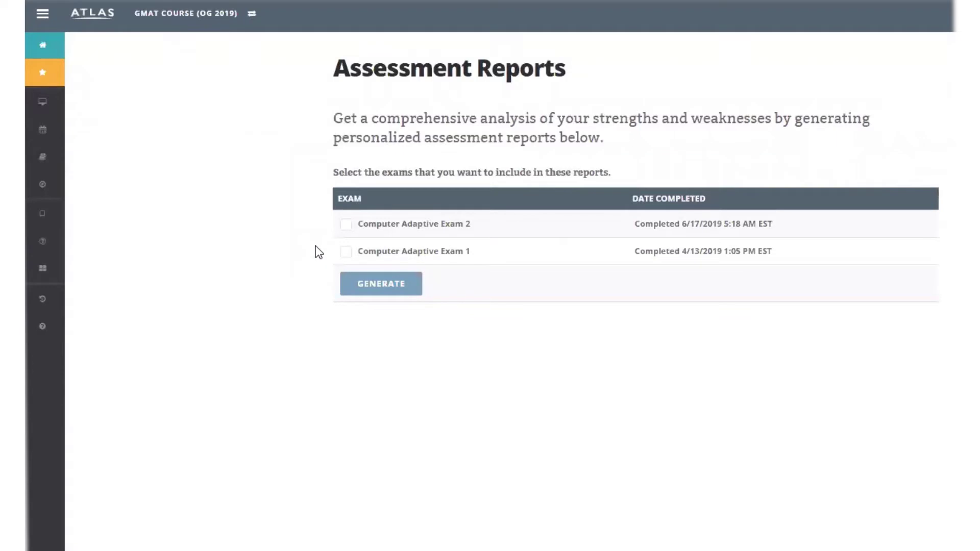
Generate an assessment report with only Computer Adaptive Exam 2 selected, leaving Exam 1 out.
left_click(346, 228)
left_click(346, 253)
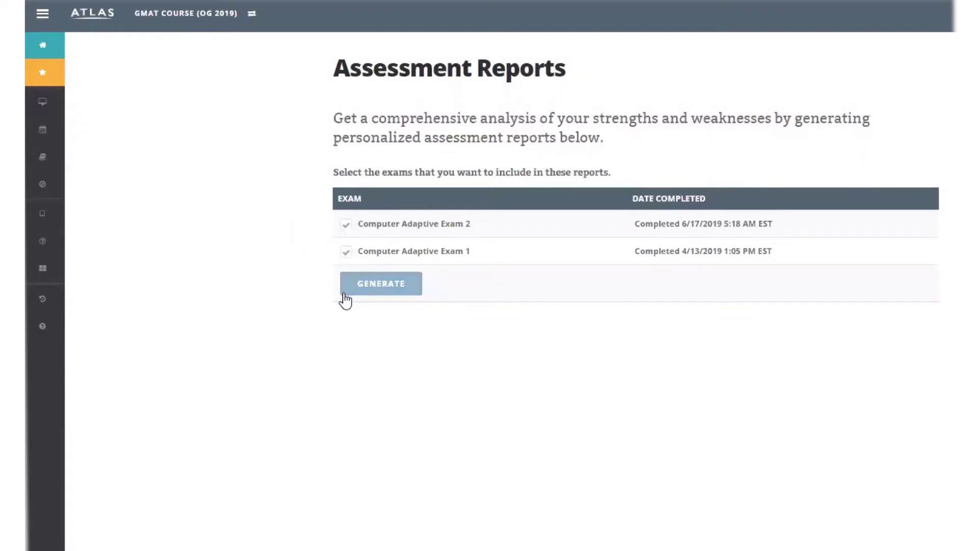
left_click(346, 252)
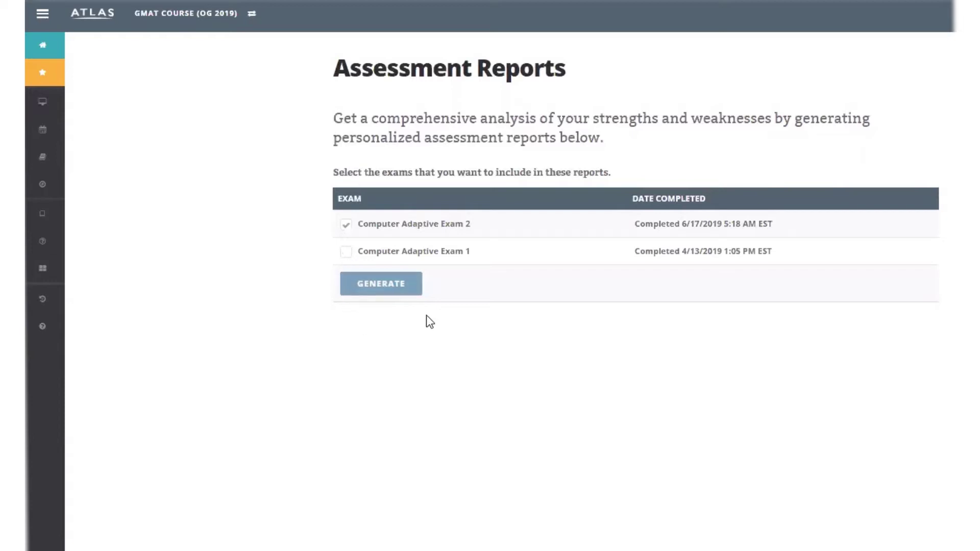
left_click(390, 292)
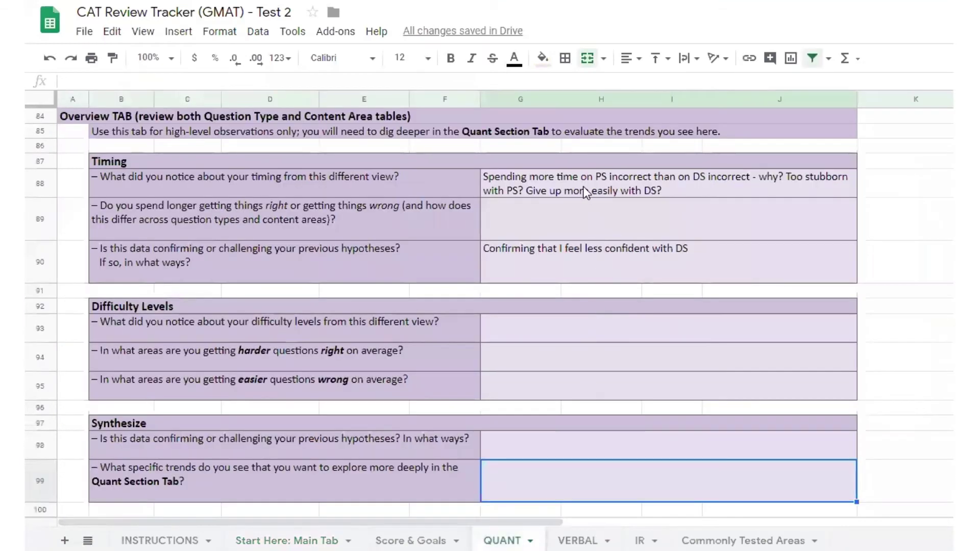
On the QUANT sheet, paste into G99 the note comparing slowest incorrect PS and quickest incorrect DS against buckets.
left_click(607, 191)
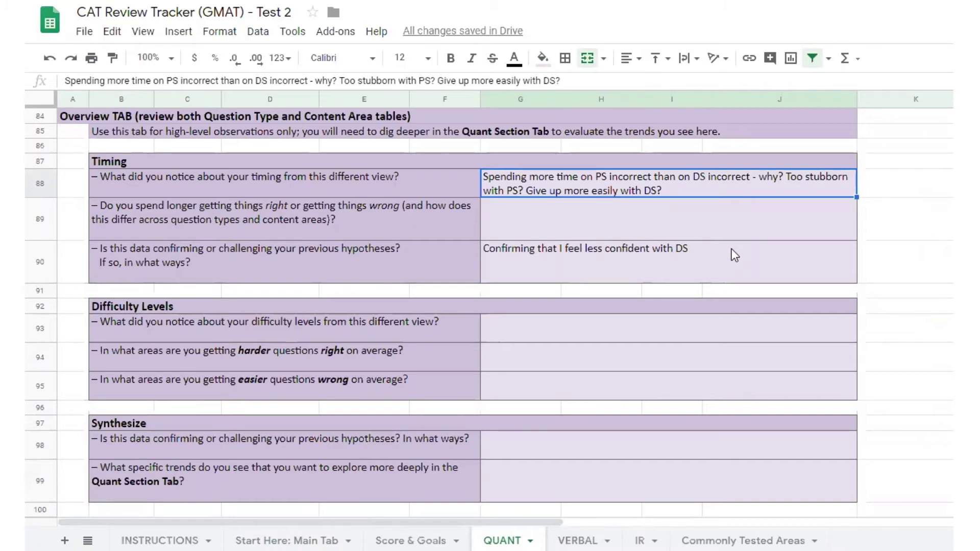
left_click(705, 273)
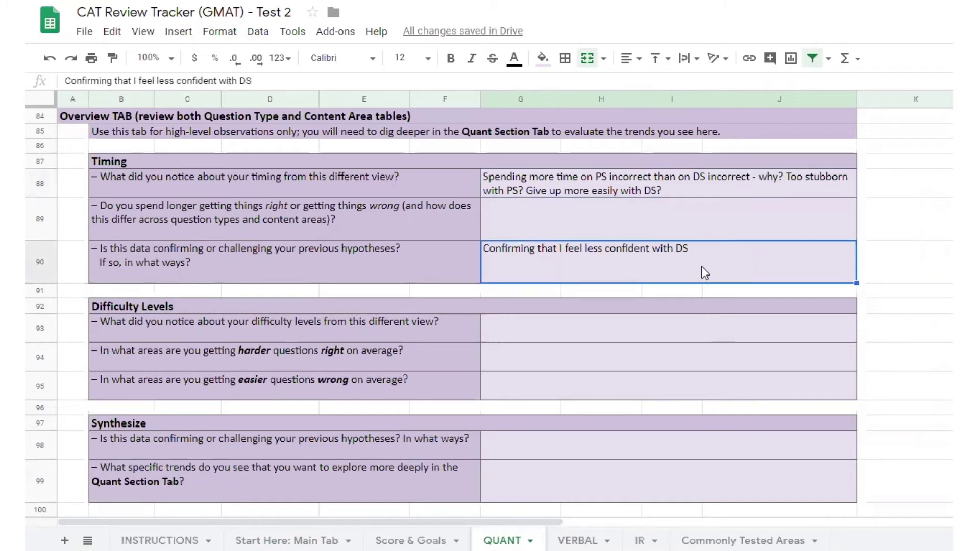
left_click(706, 479)
type("Look at the topics tested in the three incorrect PS problems that took the most time and the three incorrect DS problems that took the least time and check against buckets")
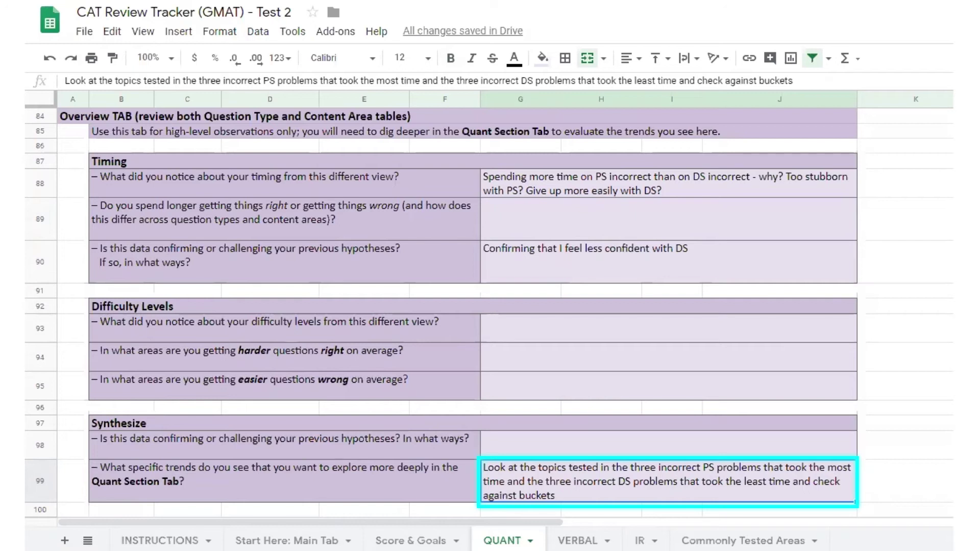
key("Escape")
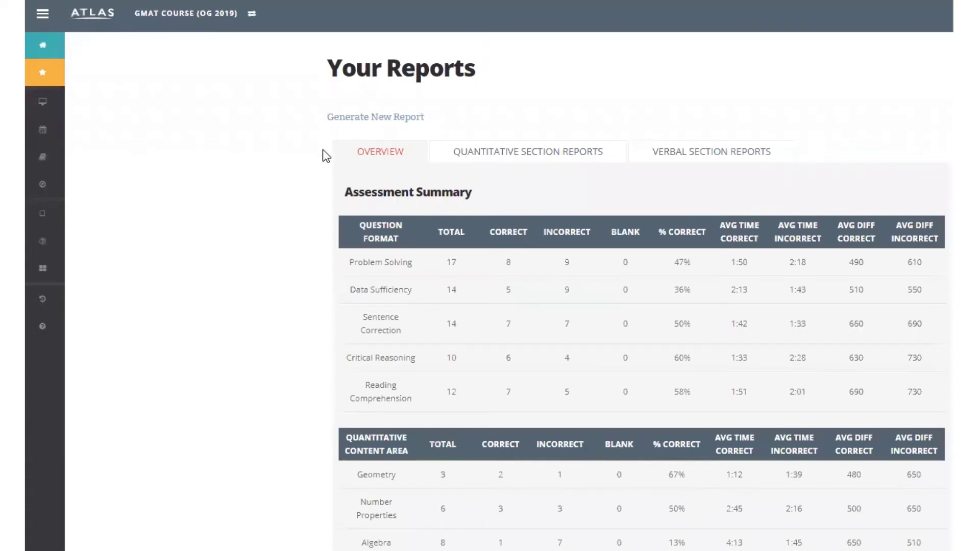
scroll(266, 421, "down", 3)
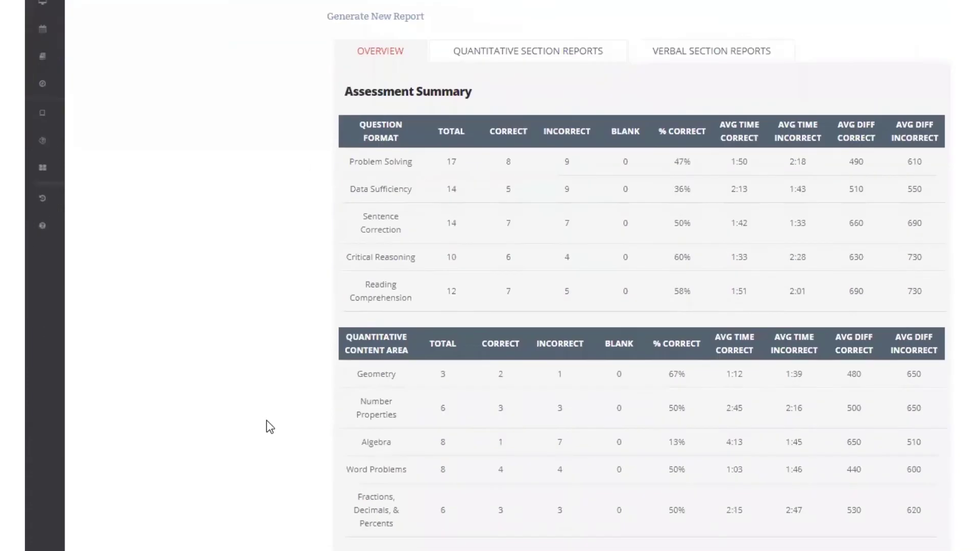
scroll(266, 420, "up", 1)
scroll(266, 420, "up", 3)
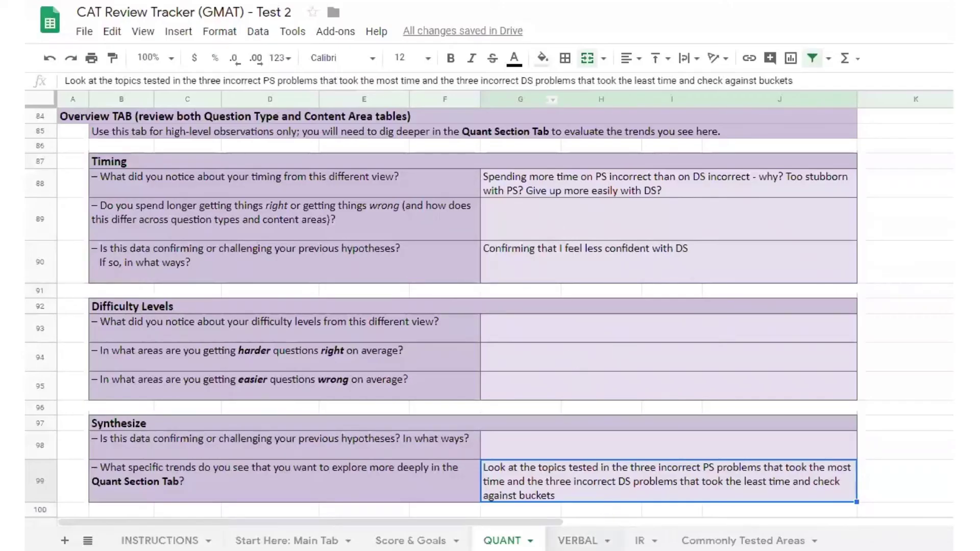
On the VERBAL sheet, review the Critical Reasoning timing notes in G105 and G107, then select G116.
left_click(577, 540)
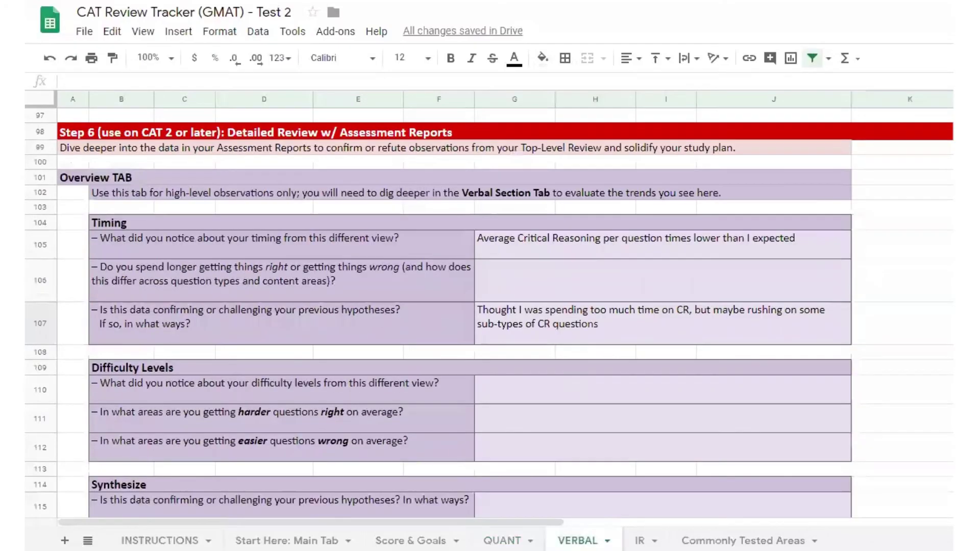
left_click(584, 244)
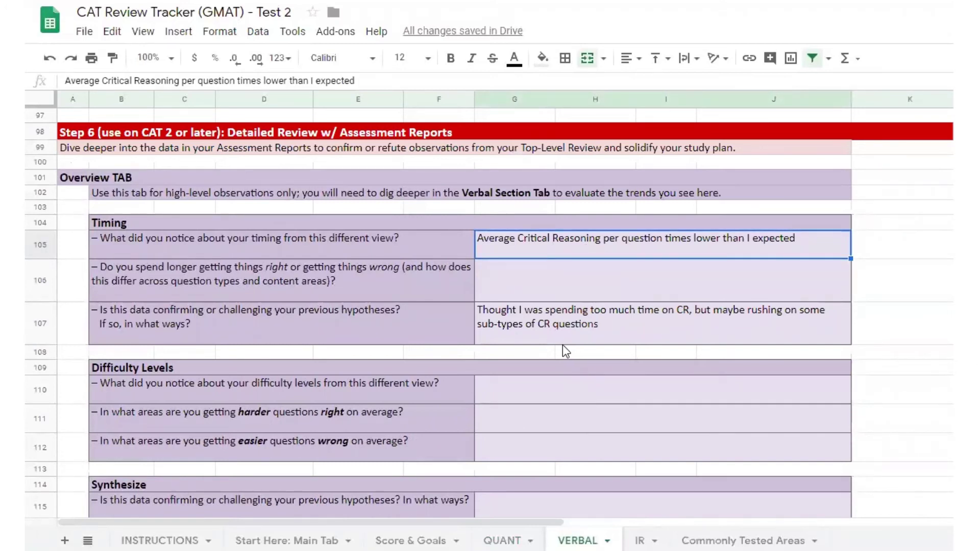
left_click(561, 329)
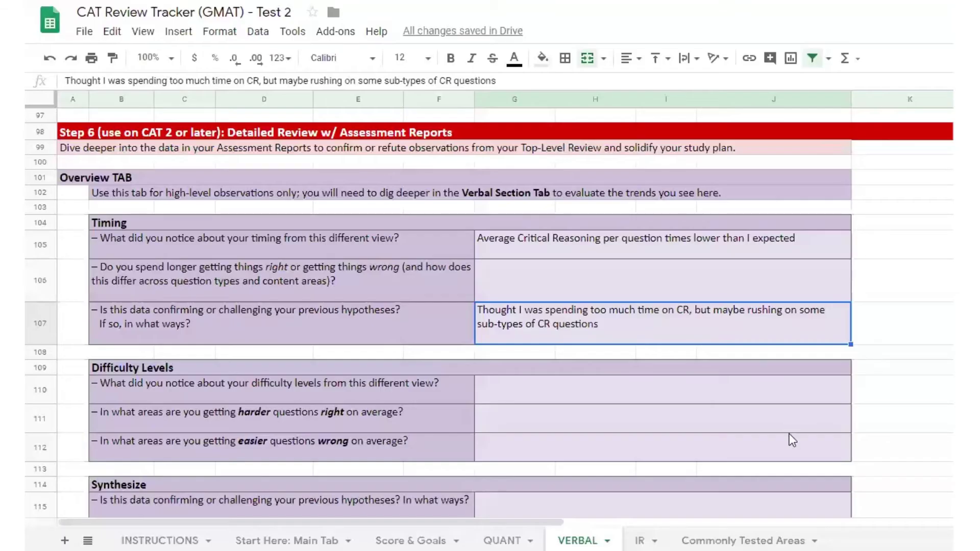
scroll(791, 449, "down", 4)
left_click(689, 407)
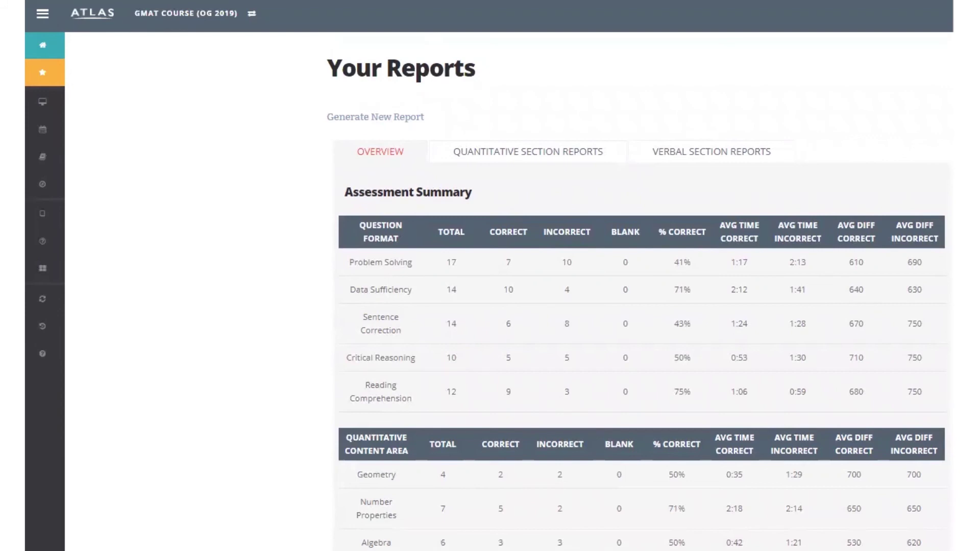
scroll(859, 199, "down", 3)
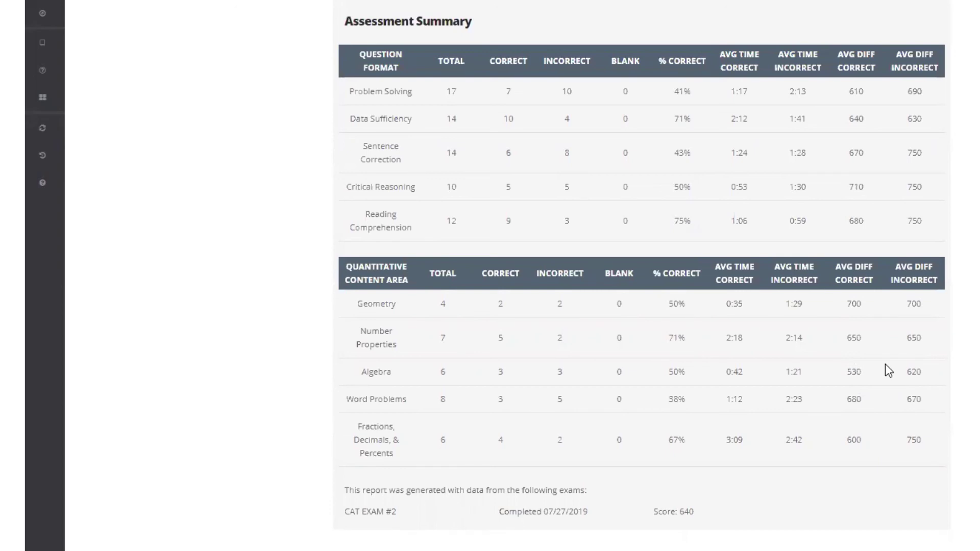
scroll(885, 364, "up", 4)
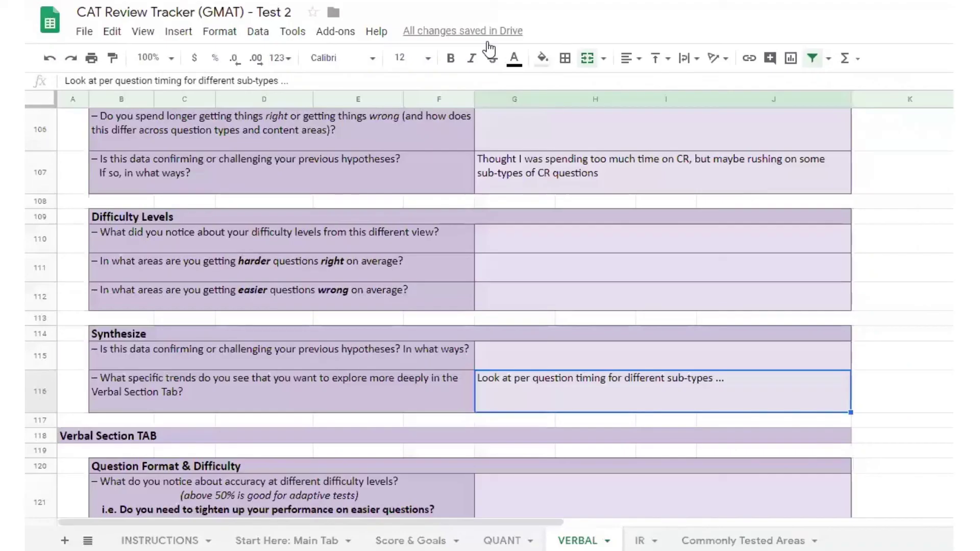
On the QUANT sheet, select the Algebra answer cell in row 109.
left_click(502, 540)
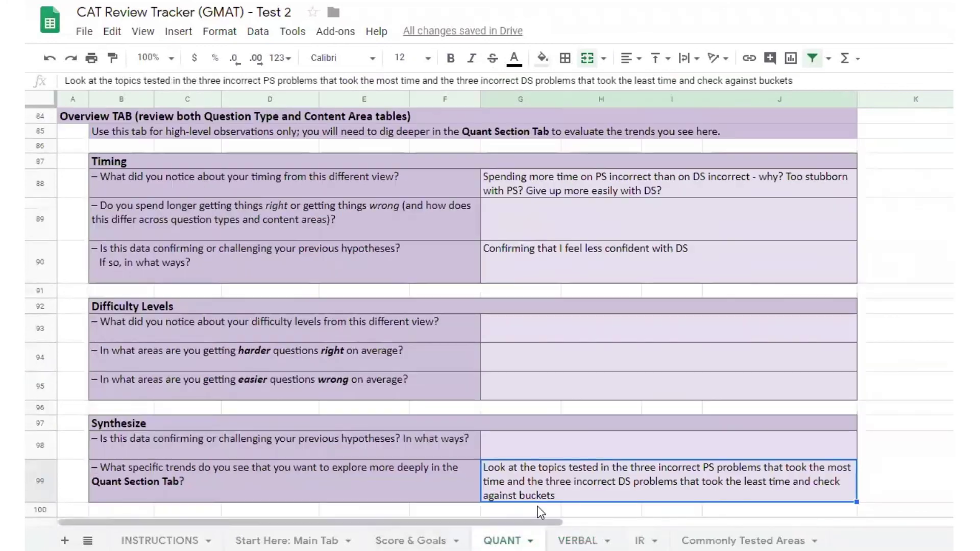
scroll(542, 508, "down", 5)
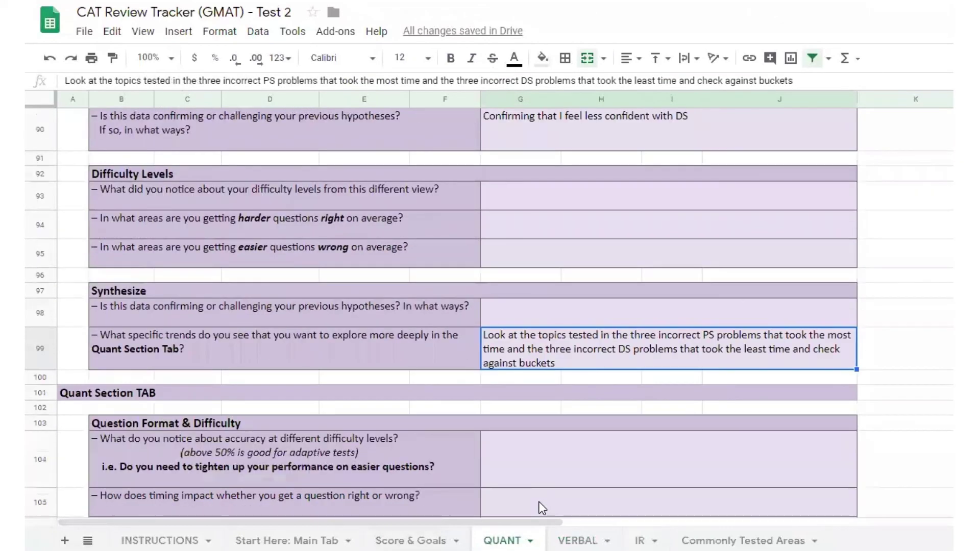
scroll(542, 508, "down", 1)
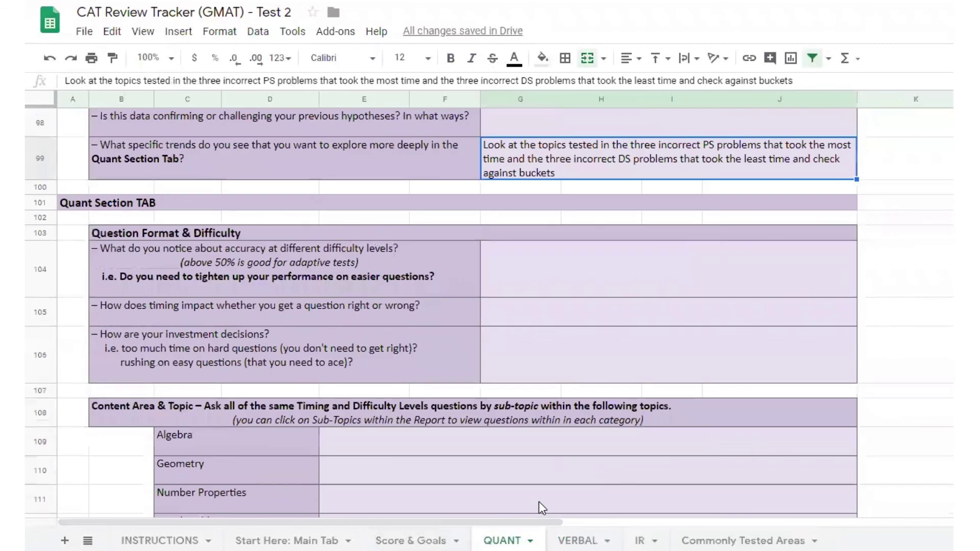
left_click(462, 452)
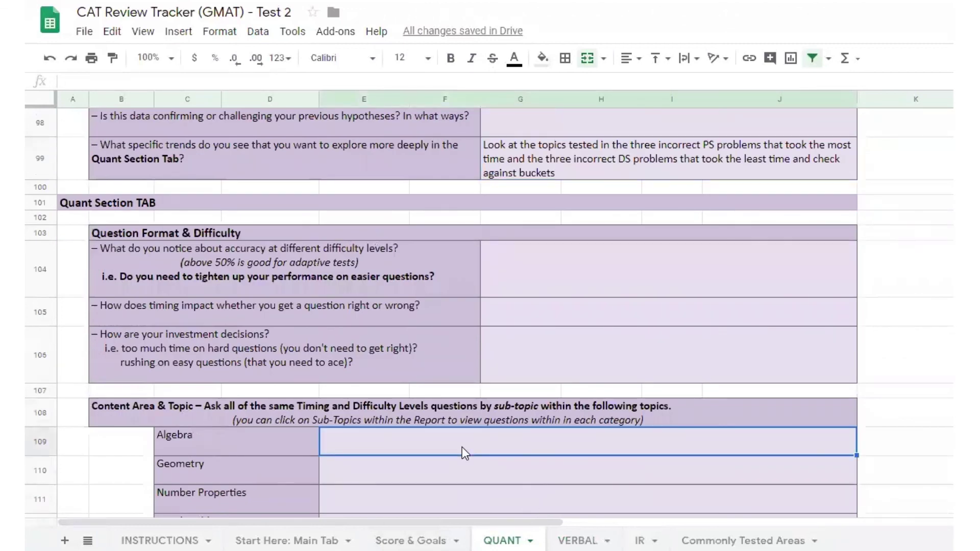